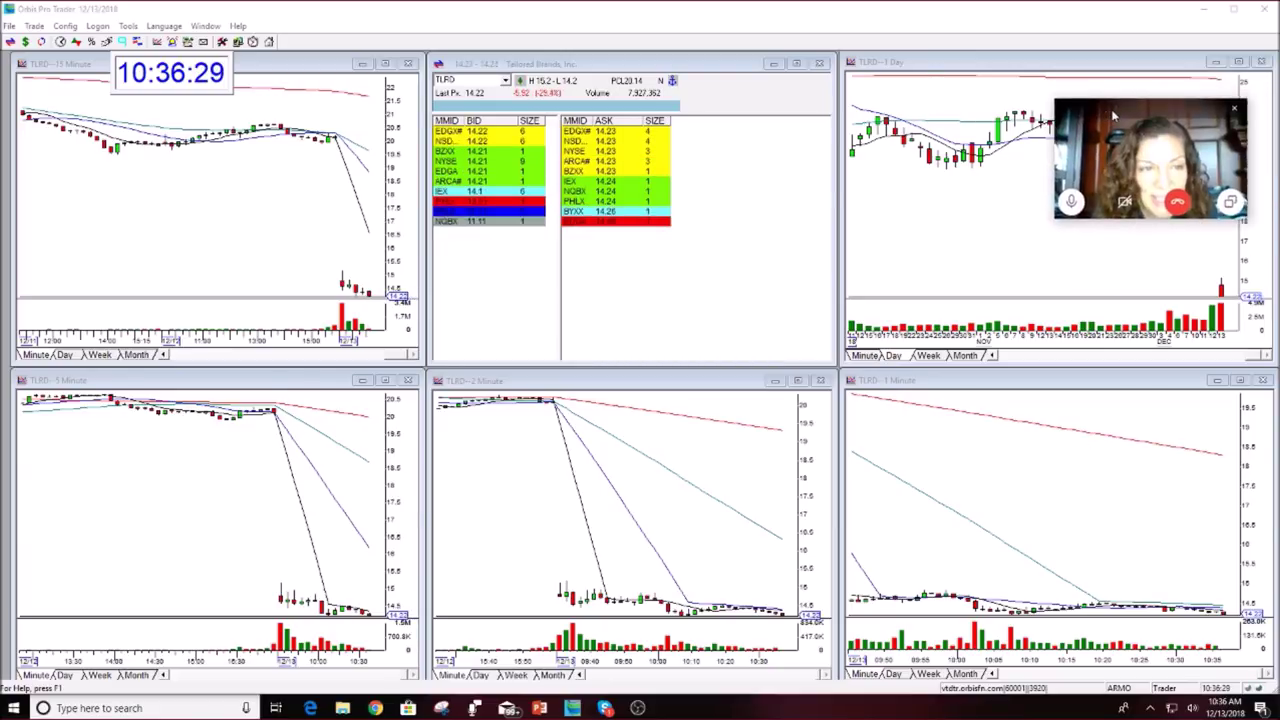
- Move the video-call window up so it sits over the TLRD daily chart
mouse_move(1115, 118)
left_mouse_down()
mouse_move(1073, 308)
mouse_move(1127, 509)
mouse_move(1117, 546)
mouse_move(1122, 82)
mouse_move(1128, 98)
left_mouse_up()
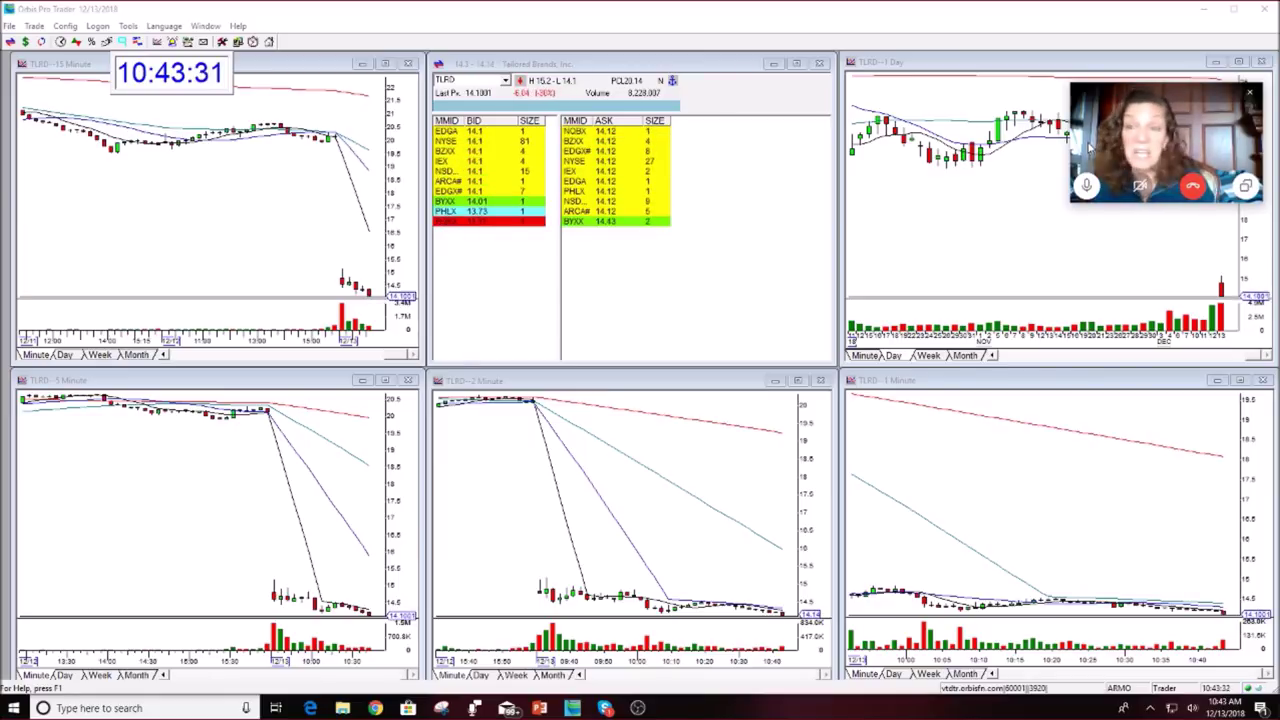
- Load OXM into the linked windows and enable Pre/Post Market data on the 15-minute chart
left_click(470, 80)
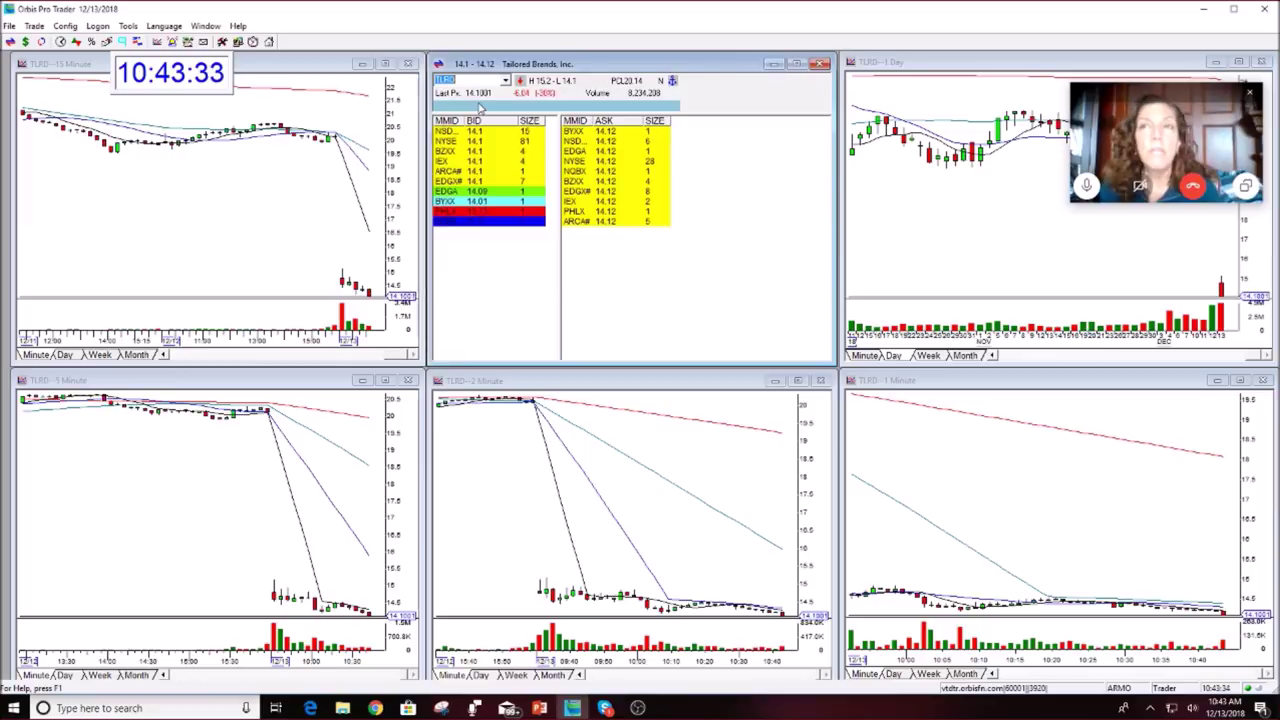
type("OXM")
key("Return")
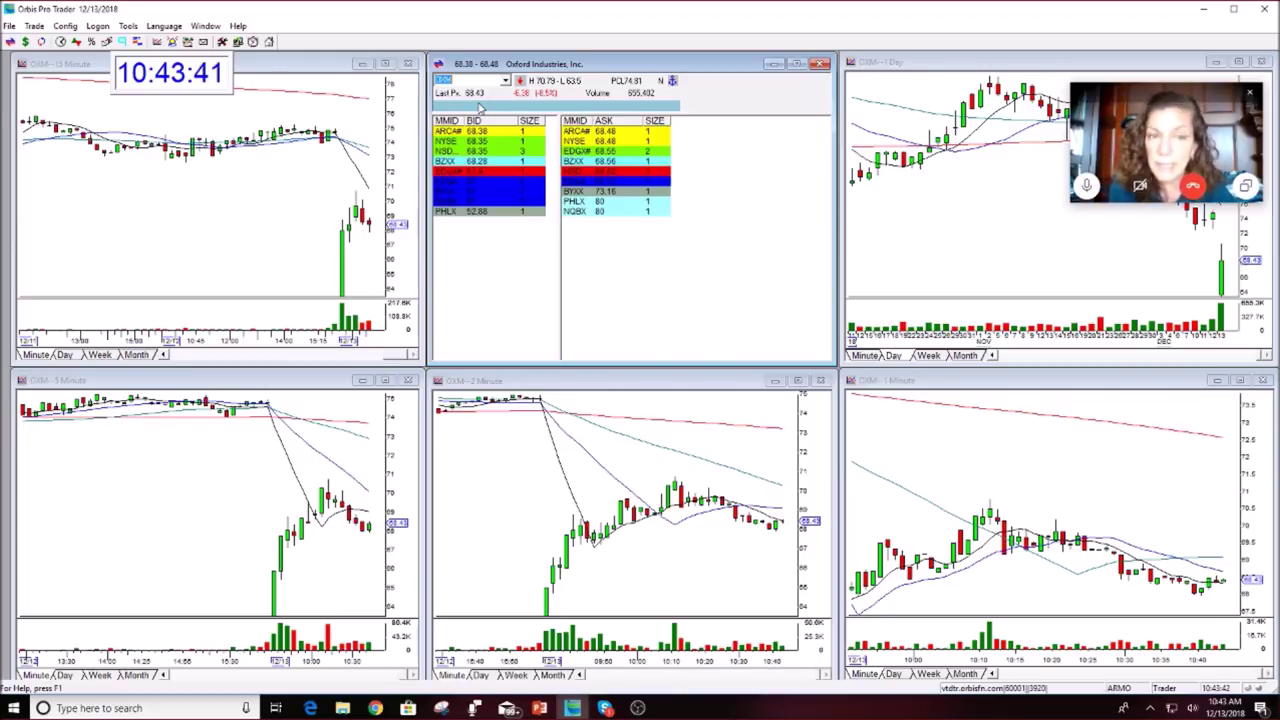
right_click(249, 206)
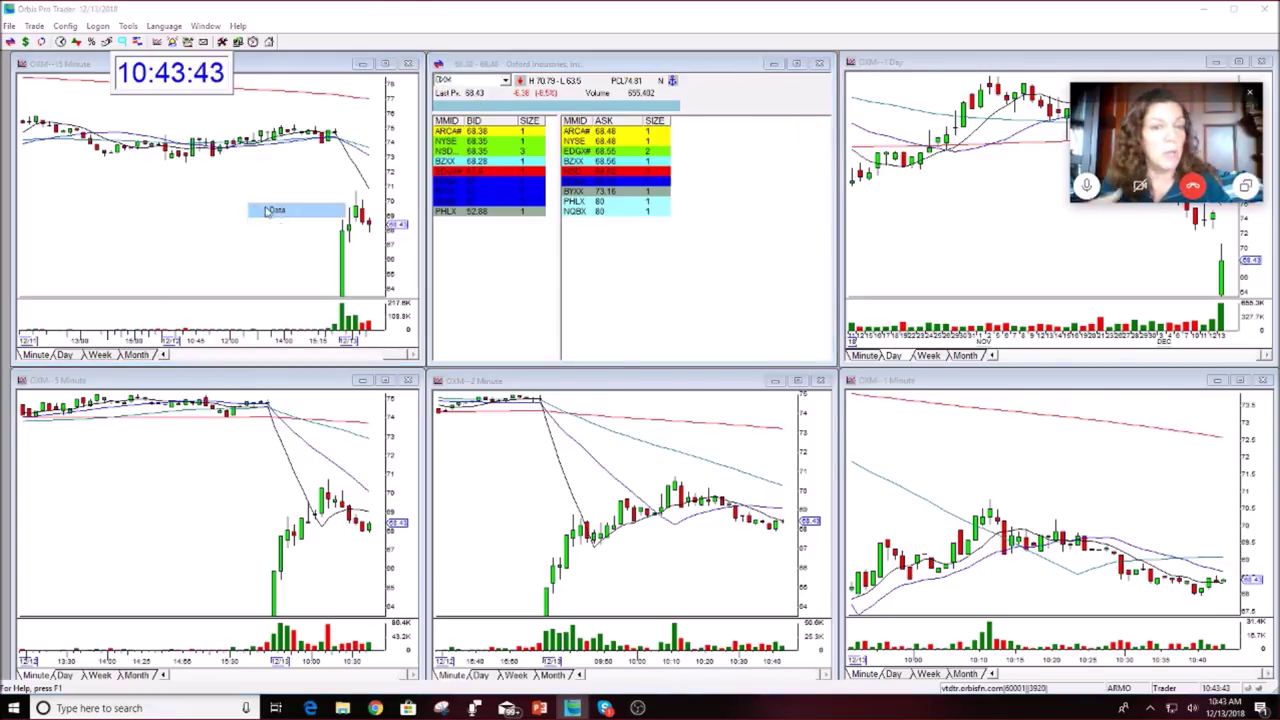
left_click(265, 208)
left_click(655, 324)
left_click(658, 398)
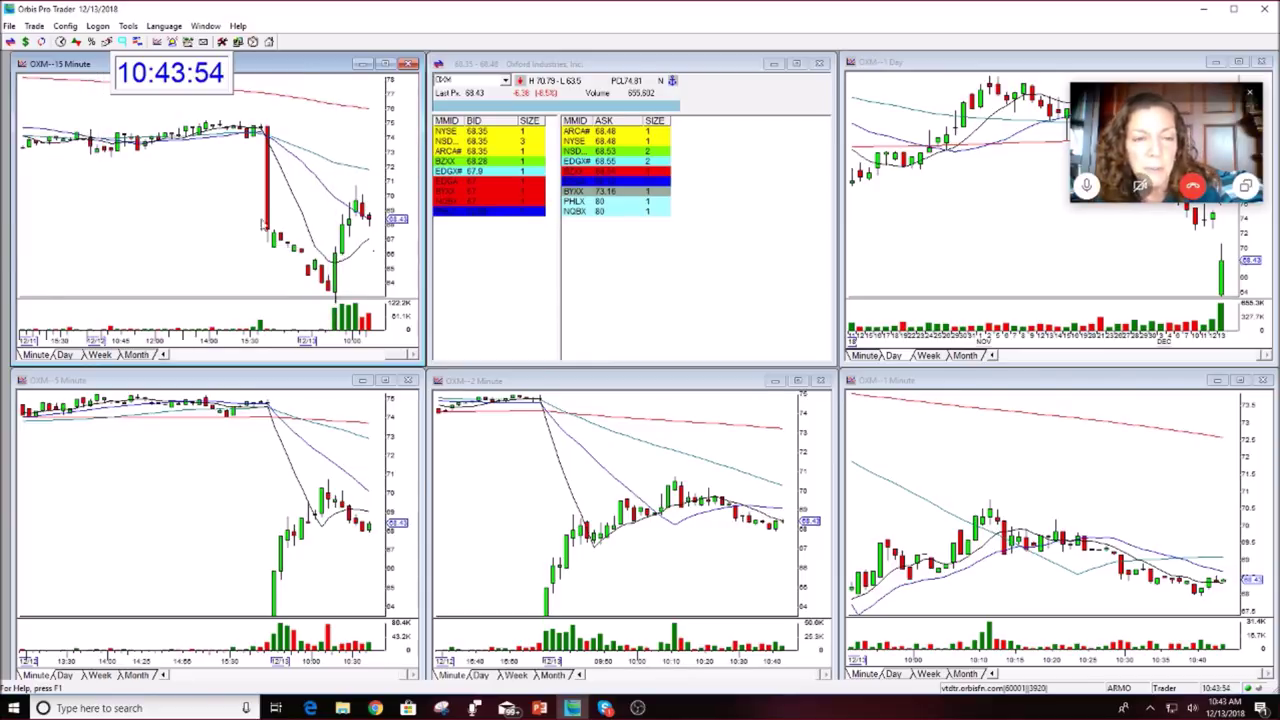
- Reapply the 15-minute chart's Data Configure settings to reload its OXM data
right_click(258, 210)
left_click(280, 216)
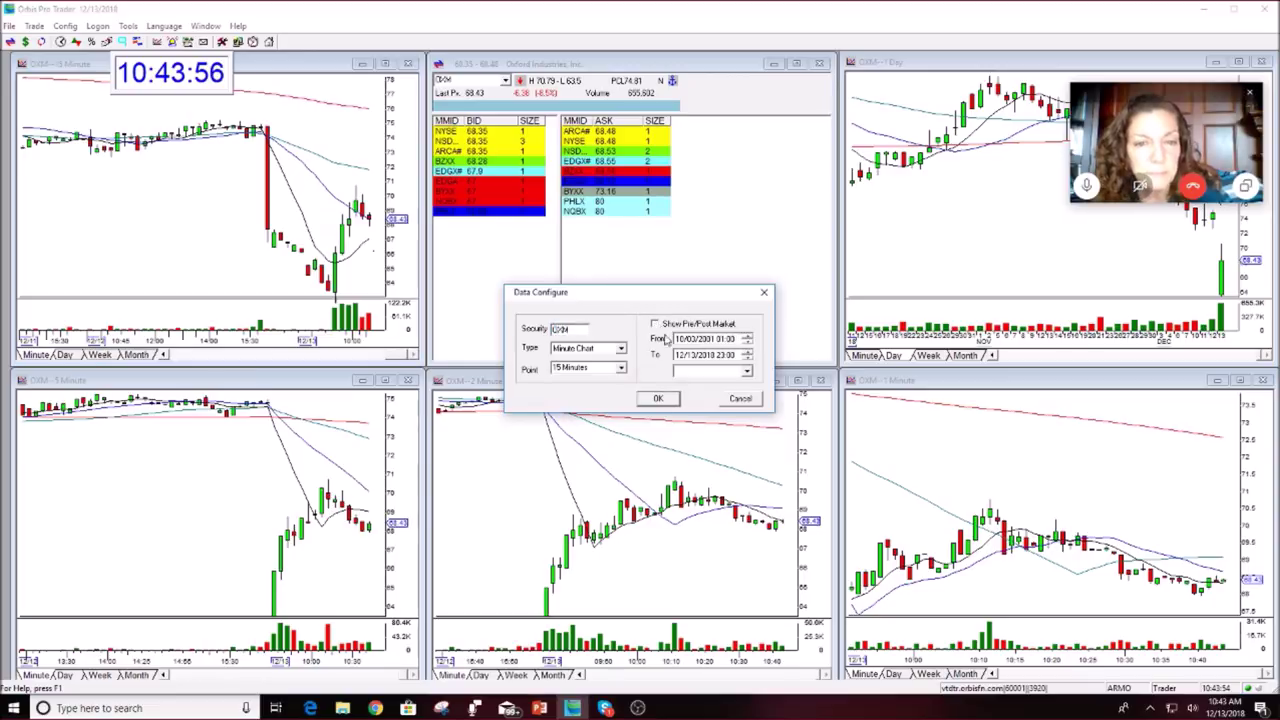
left_click(658, 400)
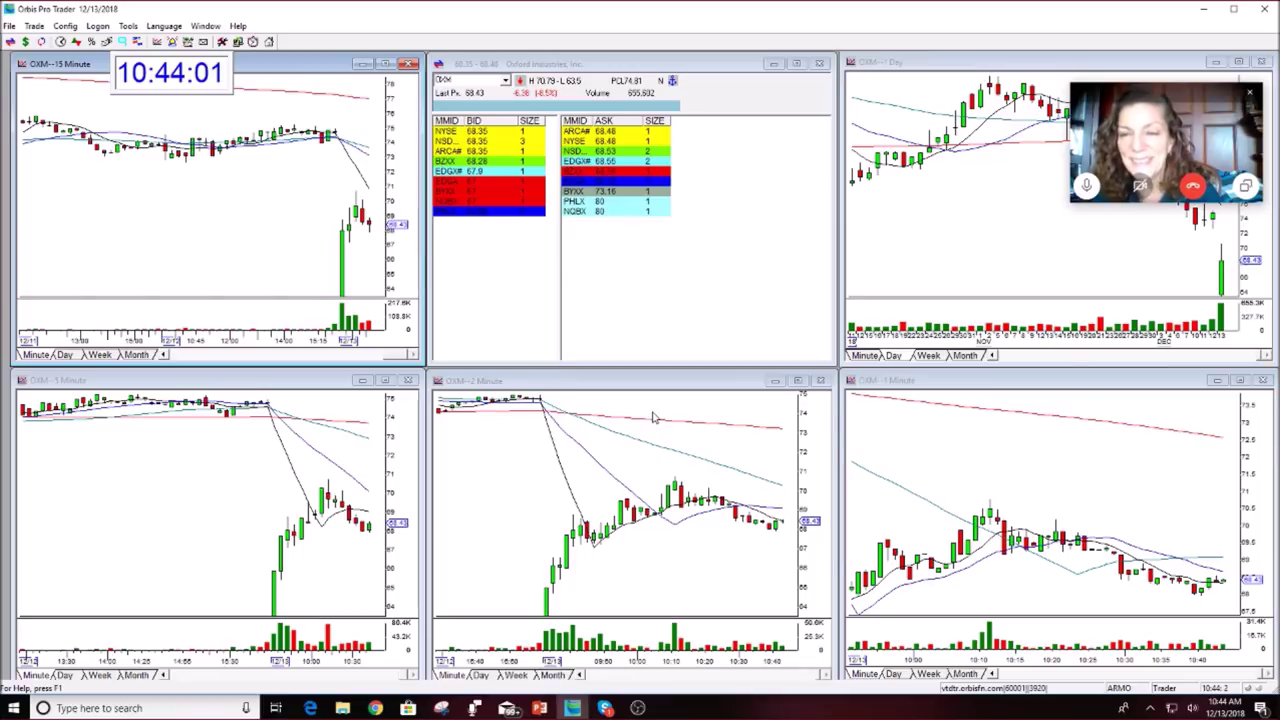
- Enter TLRD in the Level 2 symbol box, bringing quotes to 14.15 bid, 14.16 ask
left_click(452, 102)
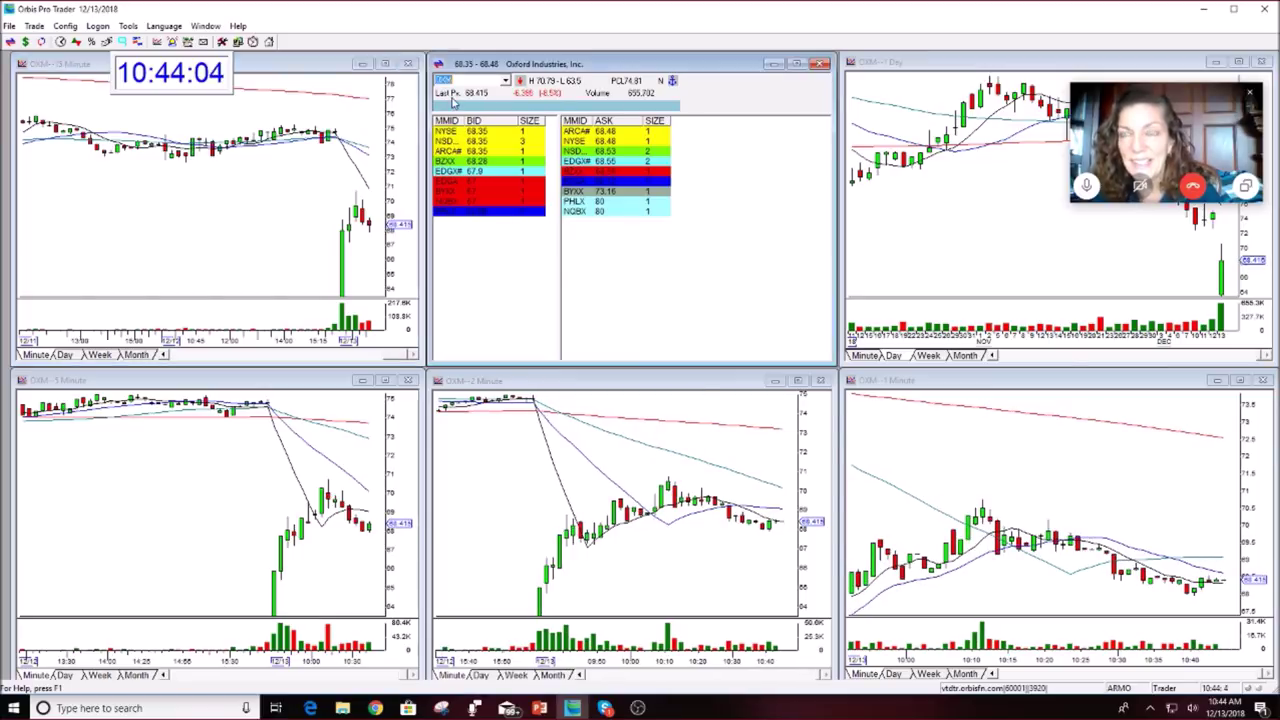
type("TLFD")
key("Return")
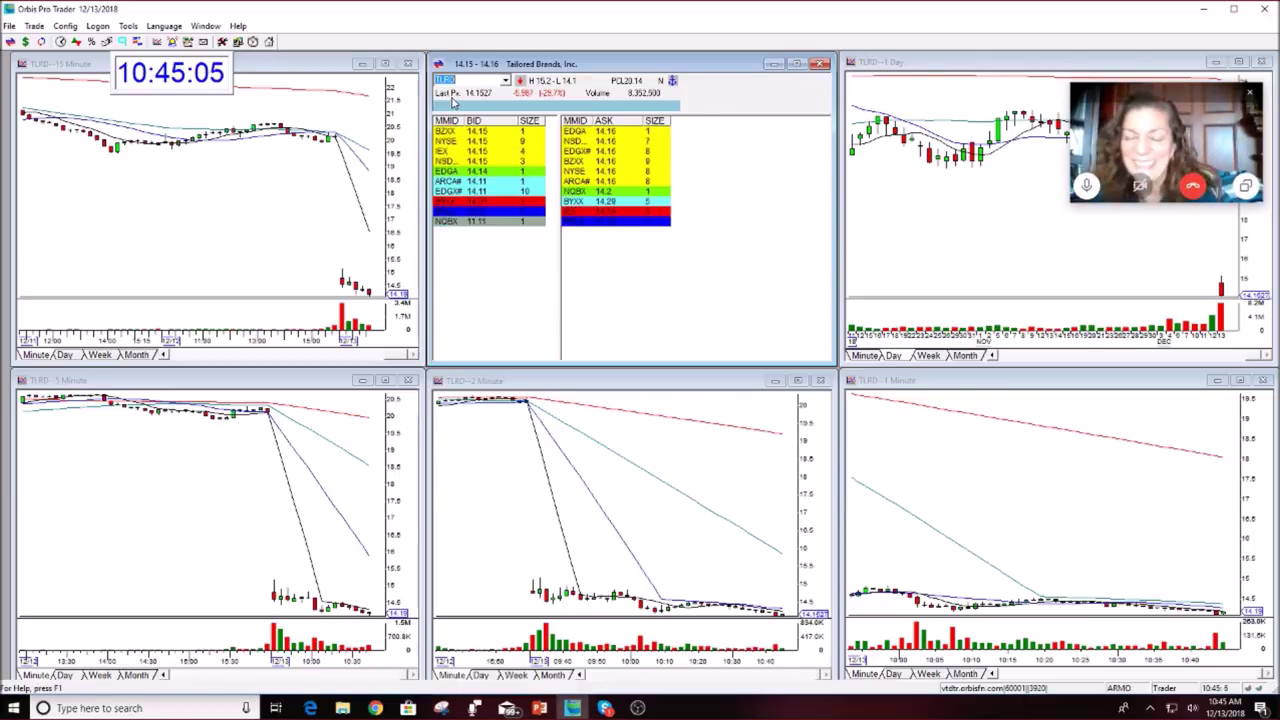
type("UA")
- Load TIF from the Level 2 symbol box, quoting 85.37 bid, 85.44 ask
key("Return")
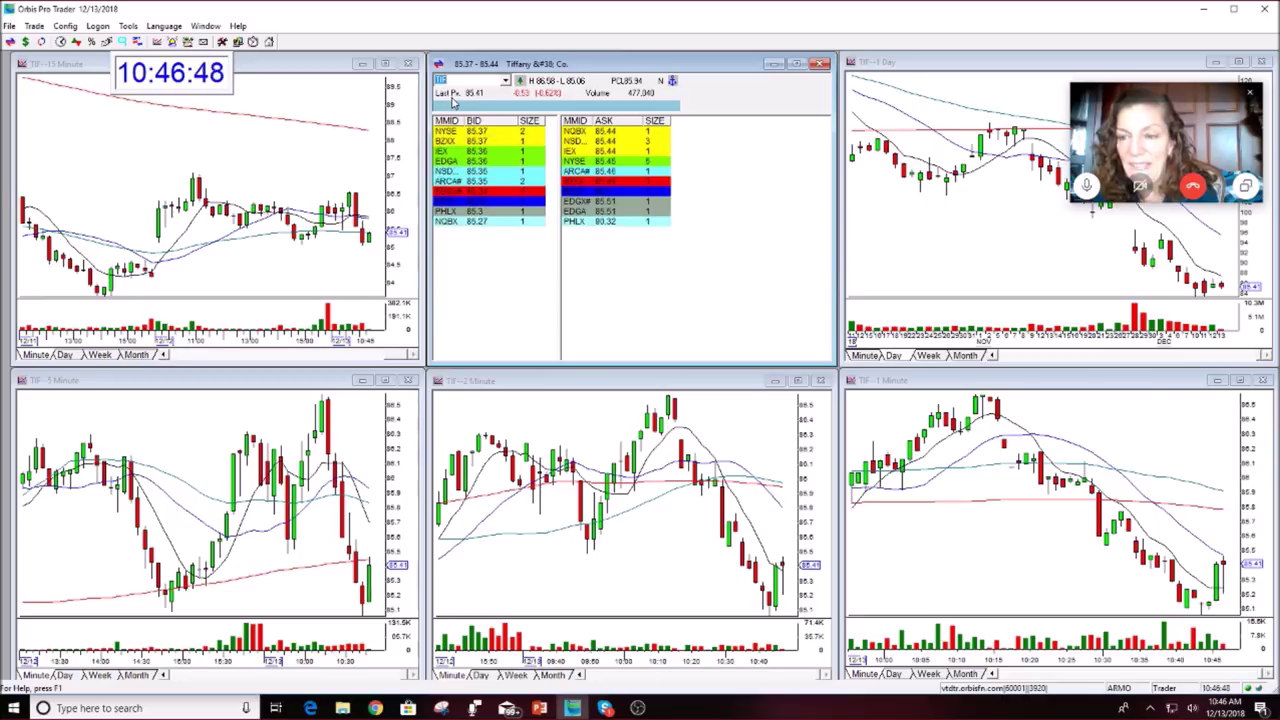
type("BIG")
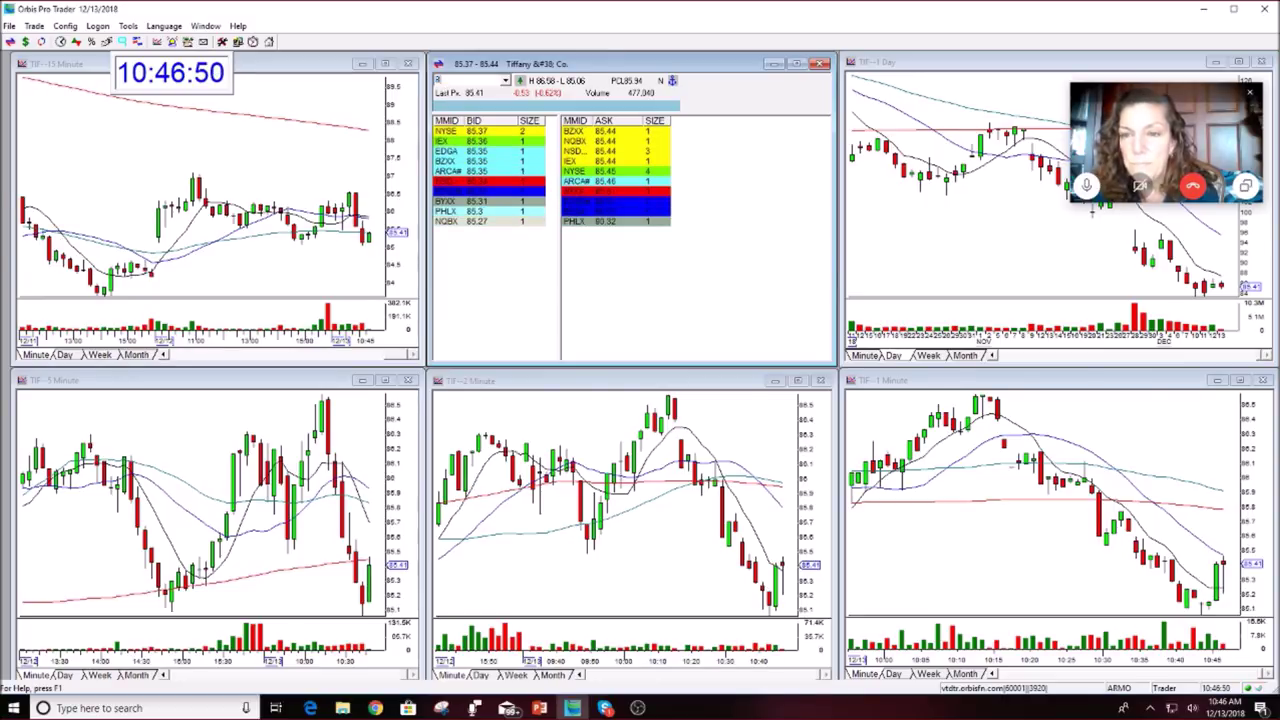
- Load Big Lots (BIG), maximize its 1-minute chart, and pan back to the previous close
key("Return")
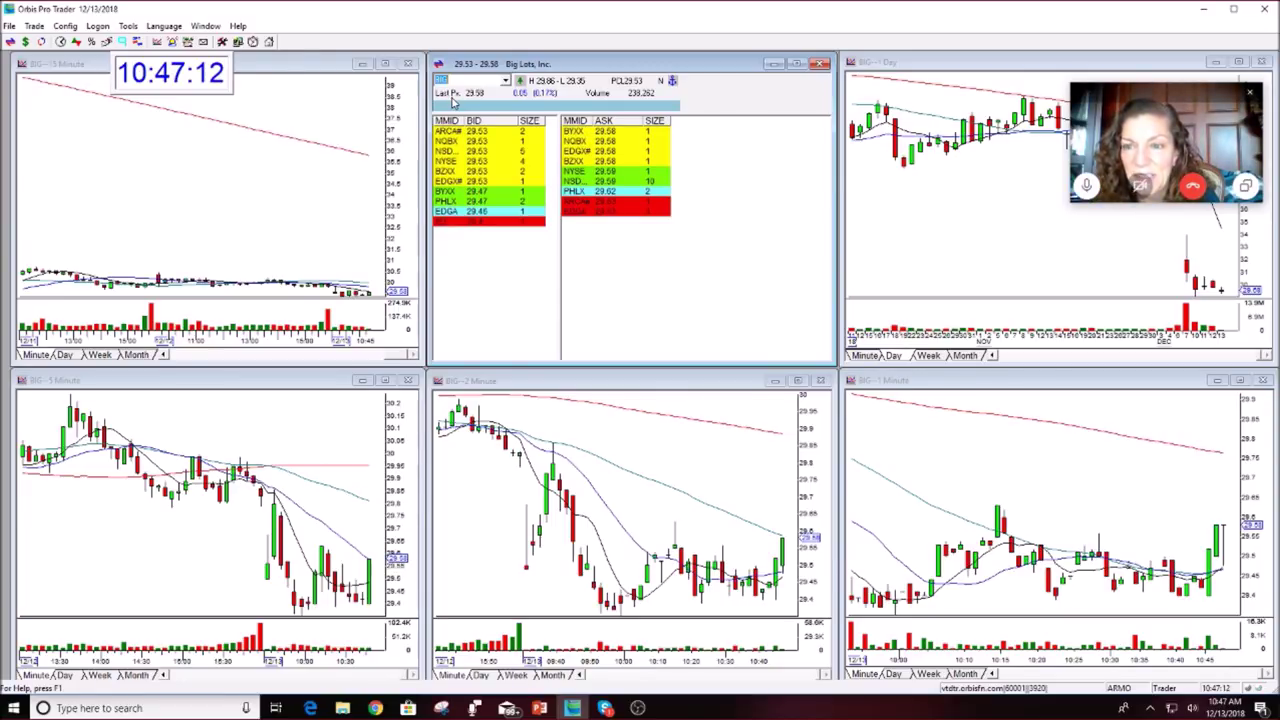
left_click(1239, 380)
scroll(1012, 505, "up", 1)
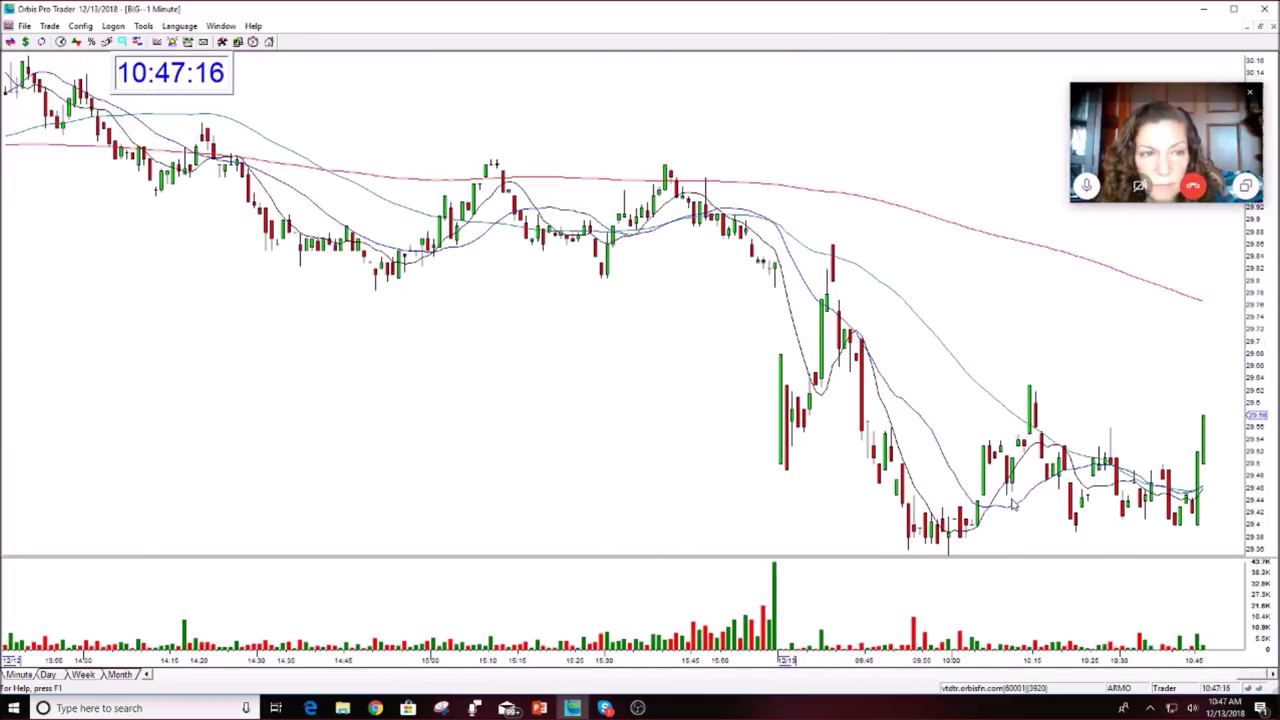
scroll(1012, 505, "up", 1)
left_click_drag(1247, 676, 1165, 676)
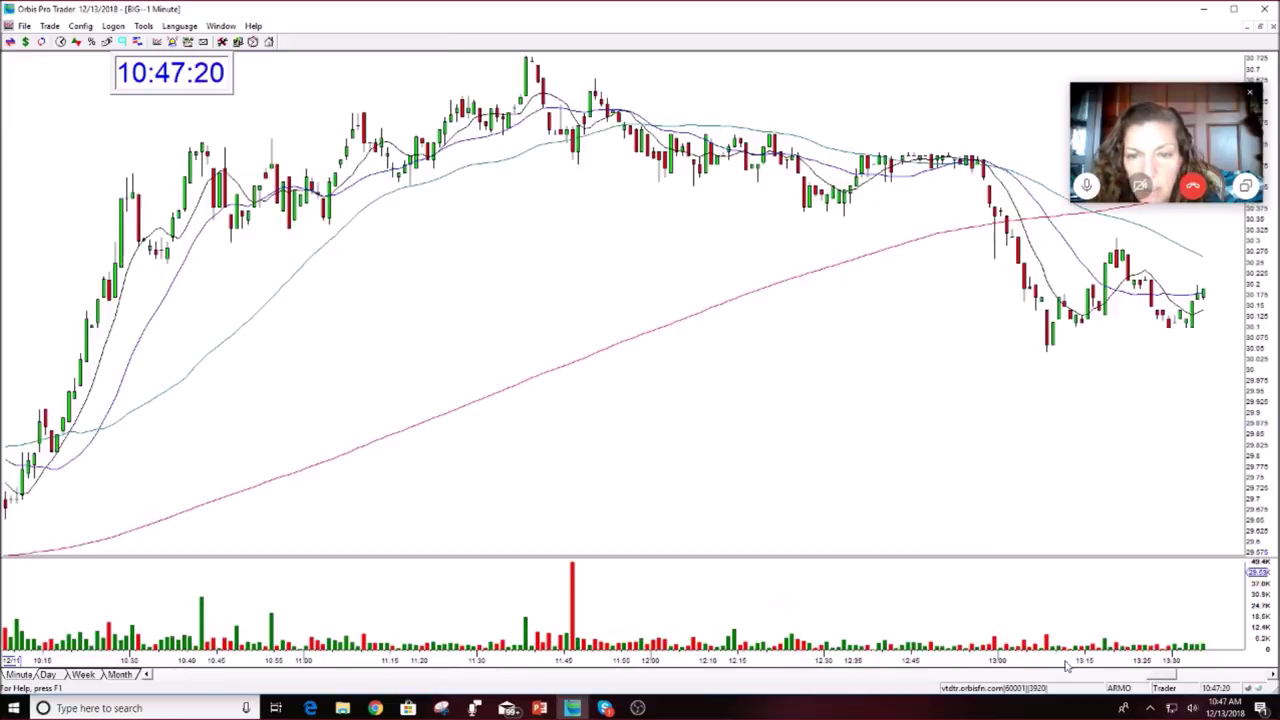
left_click_drag(1163, 678, 1100, 678)
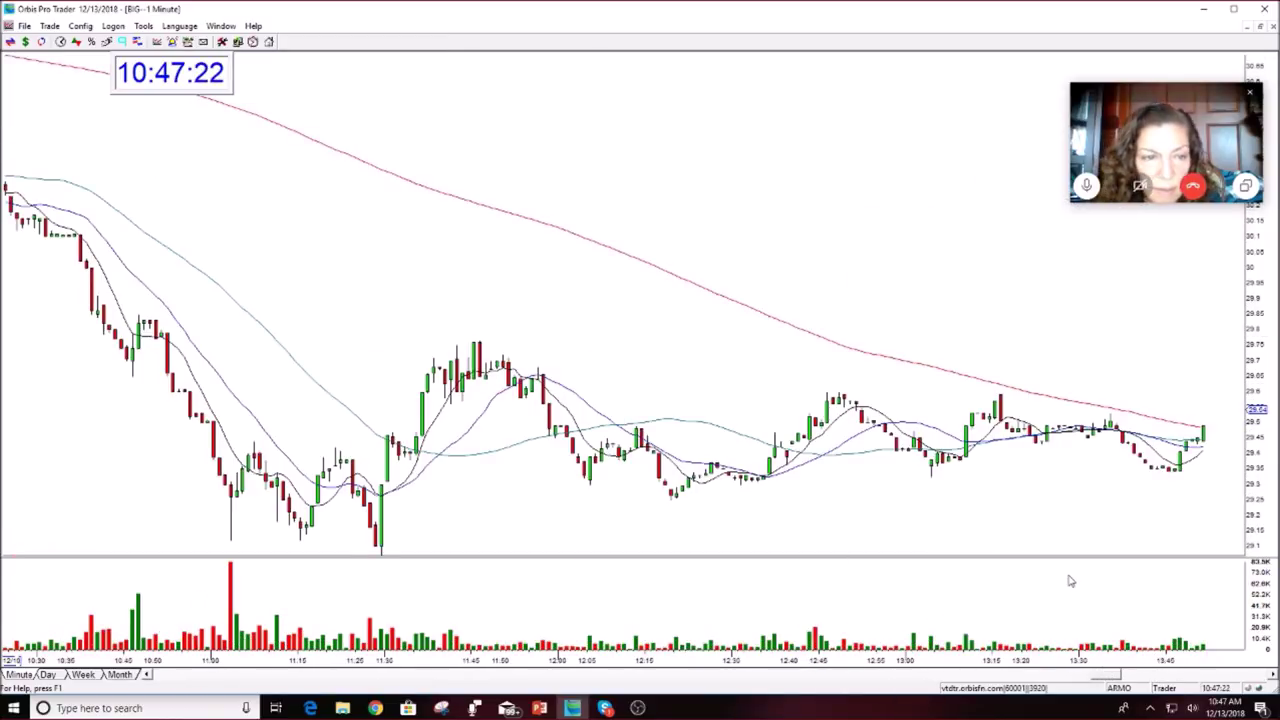
scroll(1069, 580, "up", 3)
scroll(1069, 580, "up", 3)
scroll(1069, 580, "up", 3)
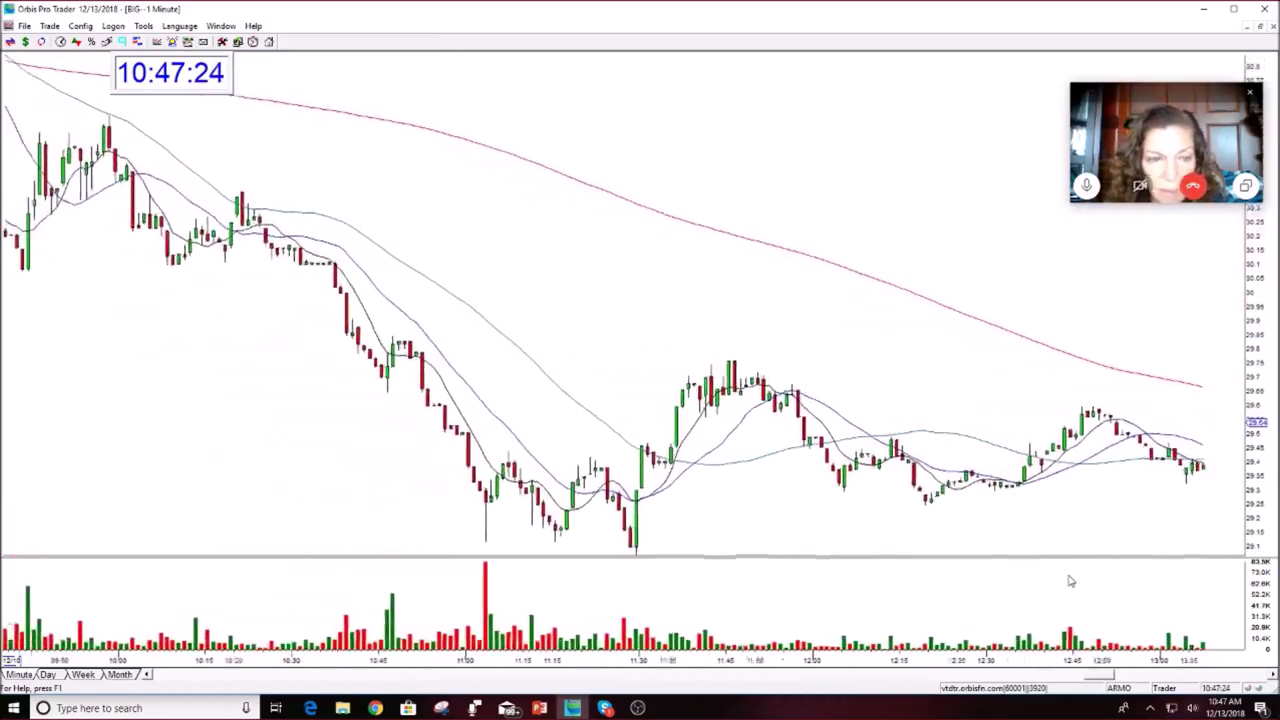
scroll(1069, 580, "up", 3)
scroll(1069, 580, "up", 3)
scroll(1069, 580, "up", 3)
scroll(1069, 580, "up", 3)
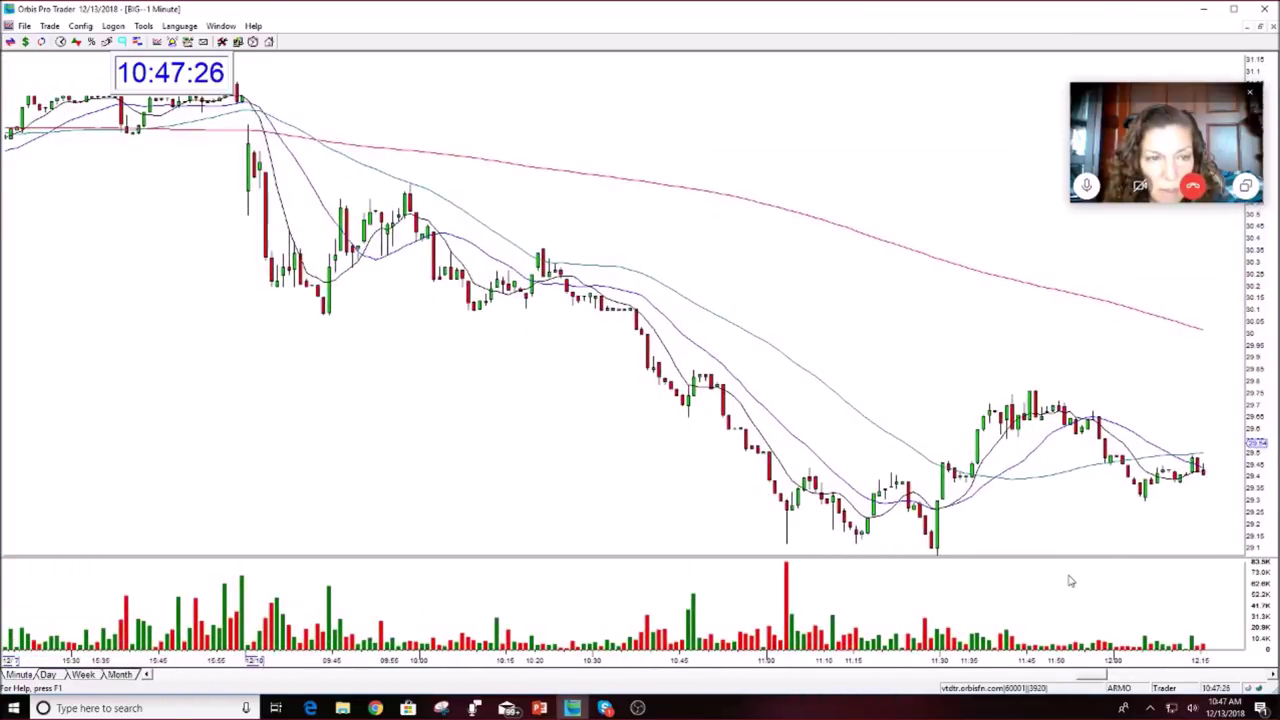
left_click(1060, 676)
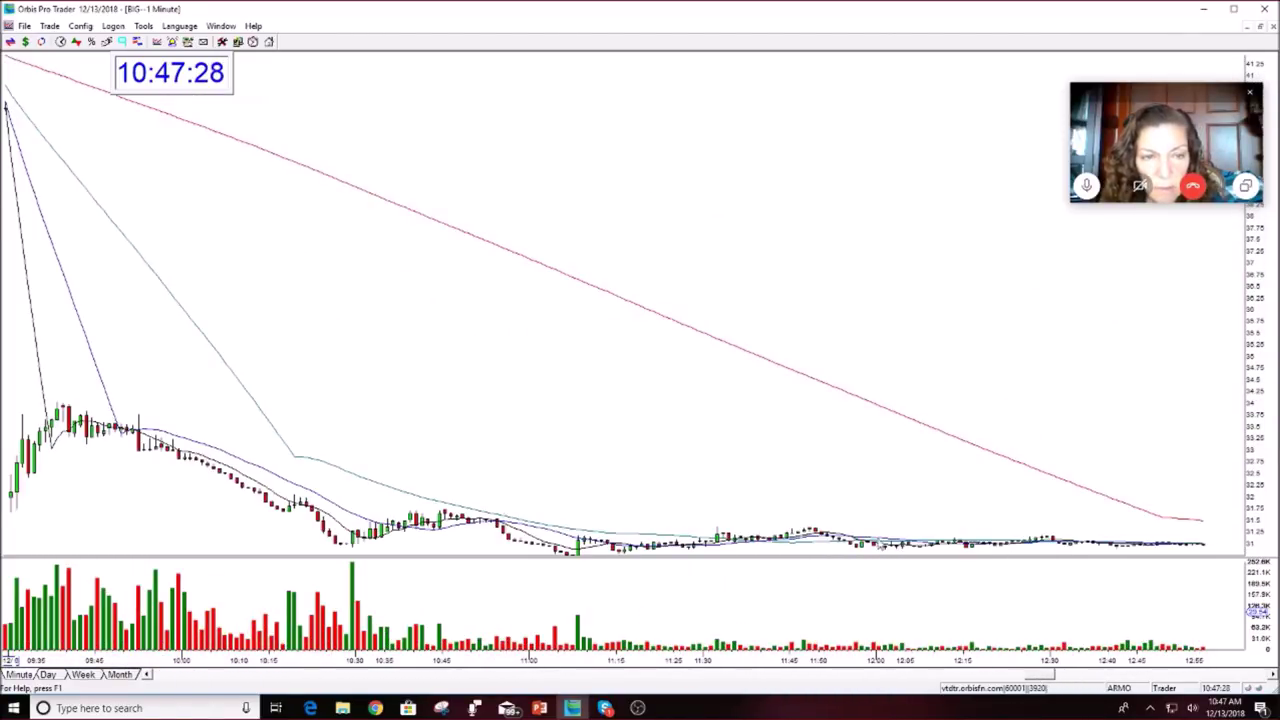
scroll(414, 434, "up", 3)
scroll(414, 434, "up", 3)
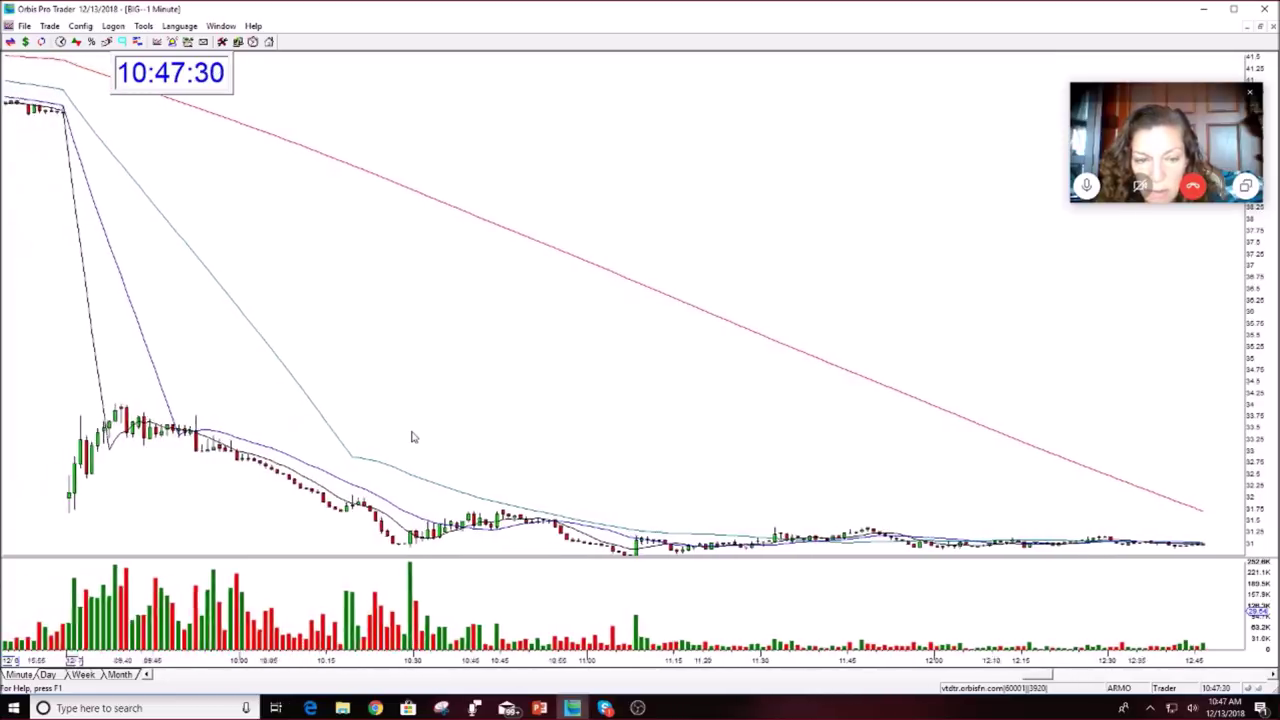
scroll(413, 435, "up", 3)
scroll(412, 437, "down", 3)
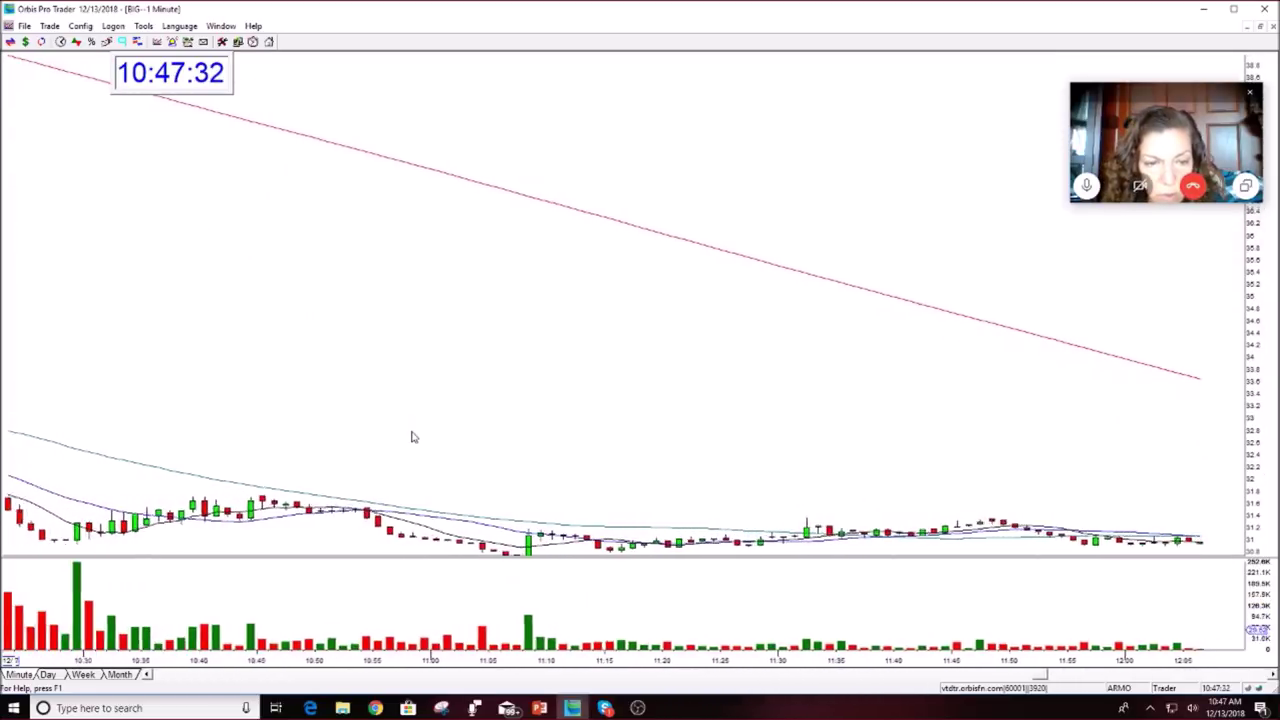
scroll(413, 437, "down", 3)
scroll(412, 437, "up", 3)
scroll(413, 437, "up", 3)
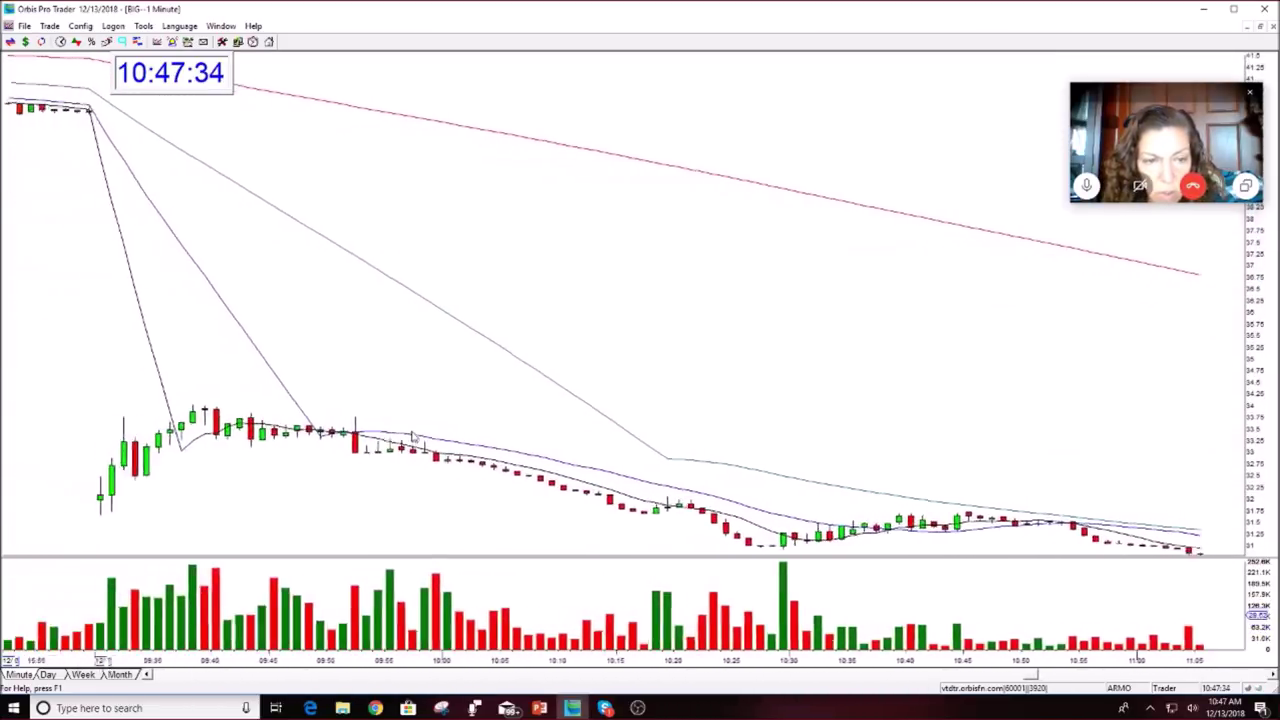
scroll(413, 437, "up", 3)
mouse_move(271, 455)
left_mouse_down()
mouse_move(330, 393)
mouse_move(414, 433)
mouse_move(428, 380)
mouse_move(428, 393)
mouse_move(591, 423)
mouse_move(840, 443)
mouse_move(737, 407)
left_mouse_up()
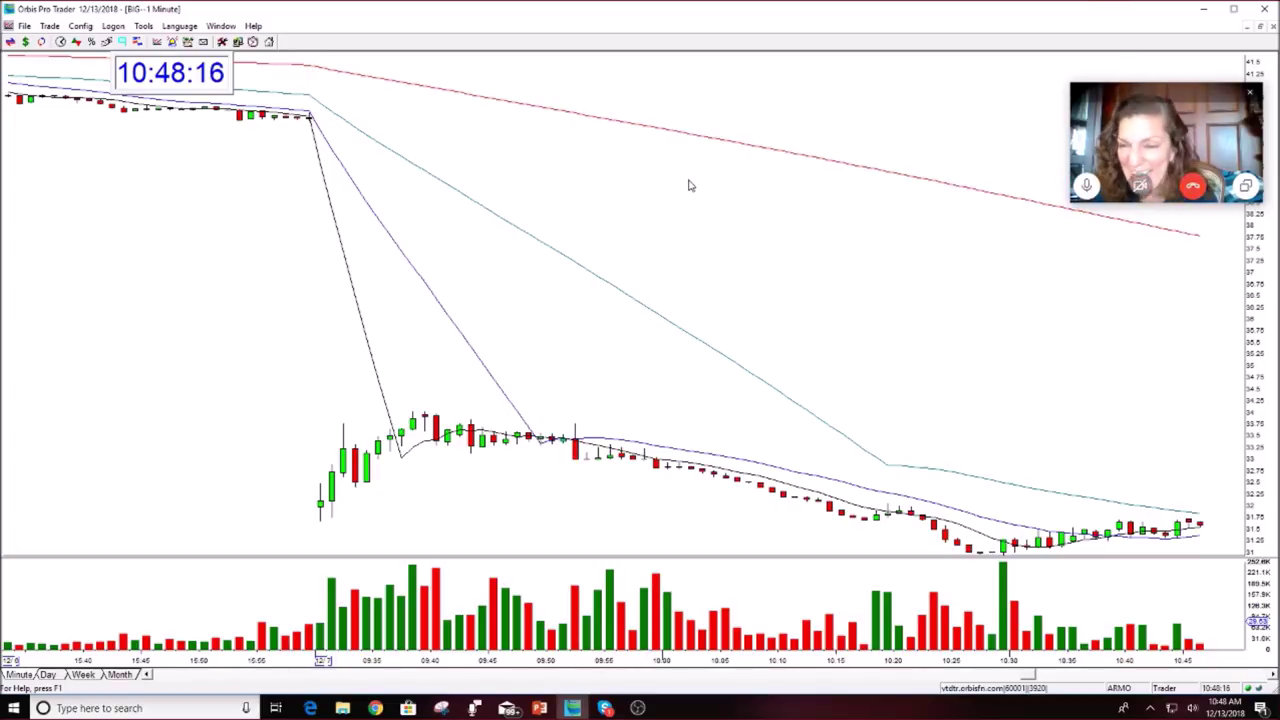
- Restore the six-pane layout and load TLRD, quoting 14.07 bid, 14.08 ask
left_click(1260, 30)
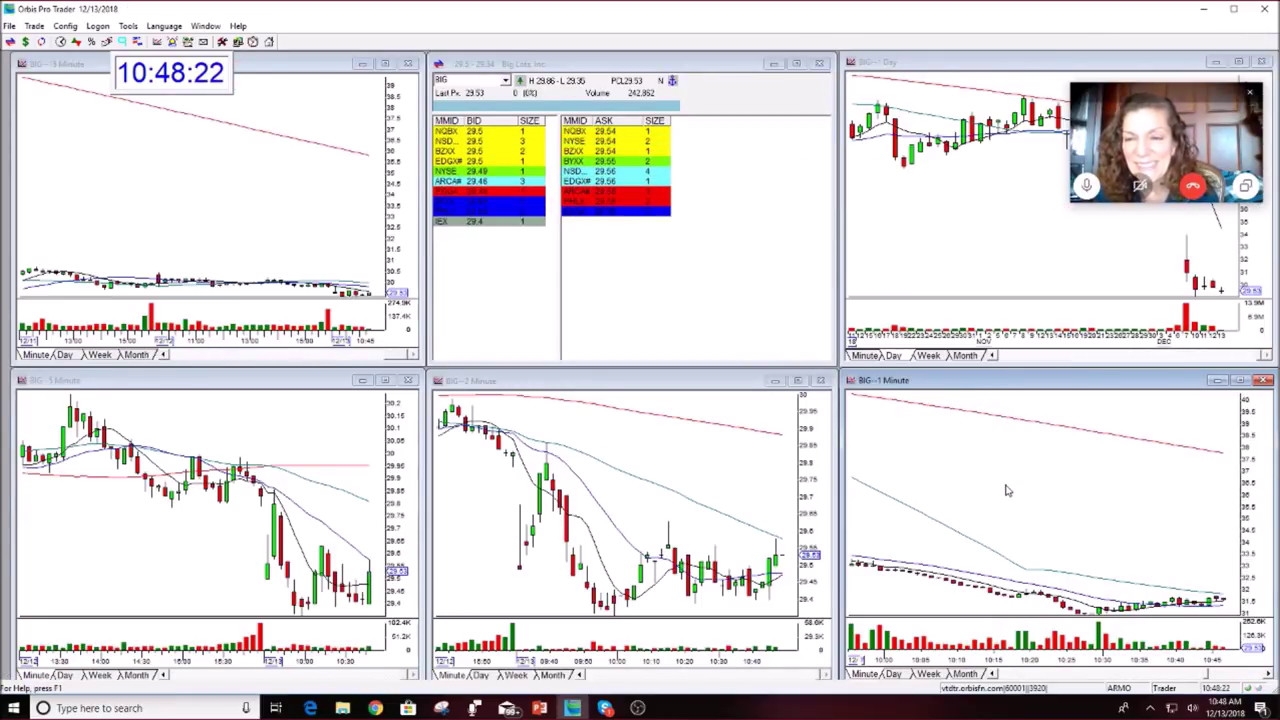
left_click(440, 80)
type("TLF")
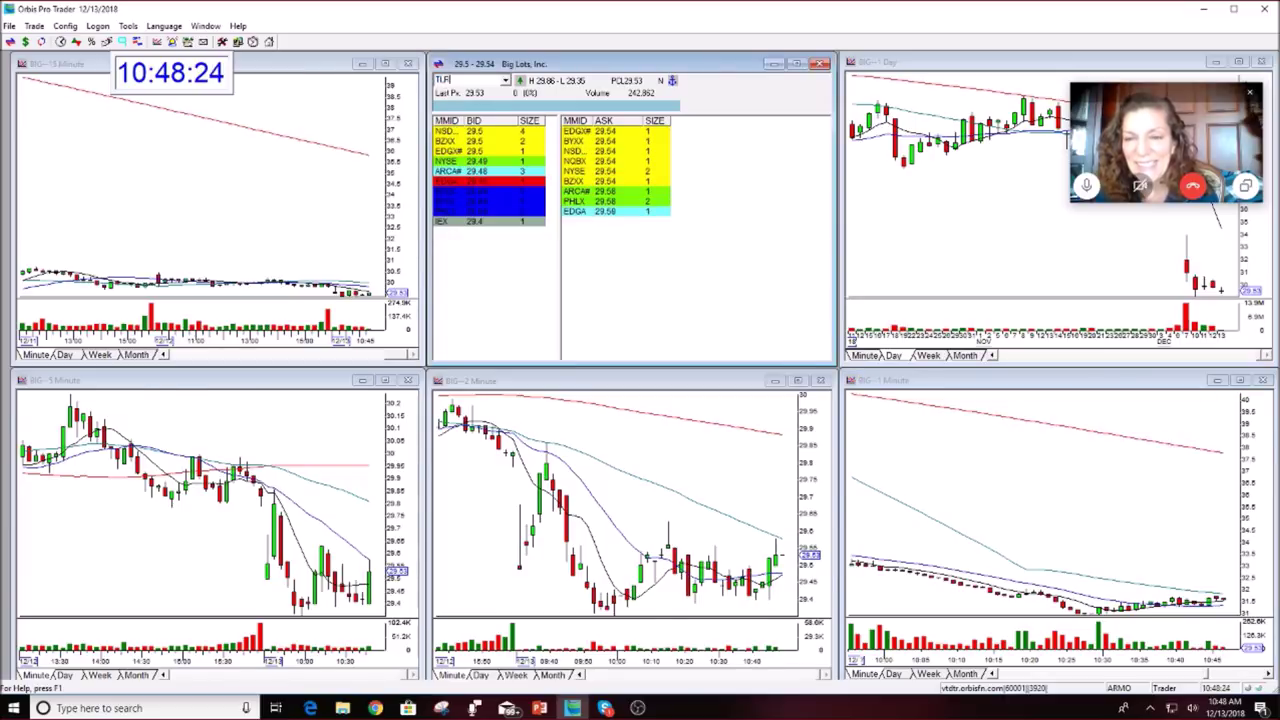
type("D")
key("Return")
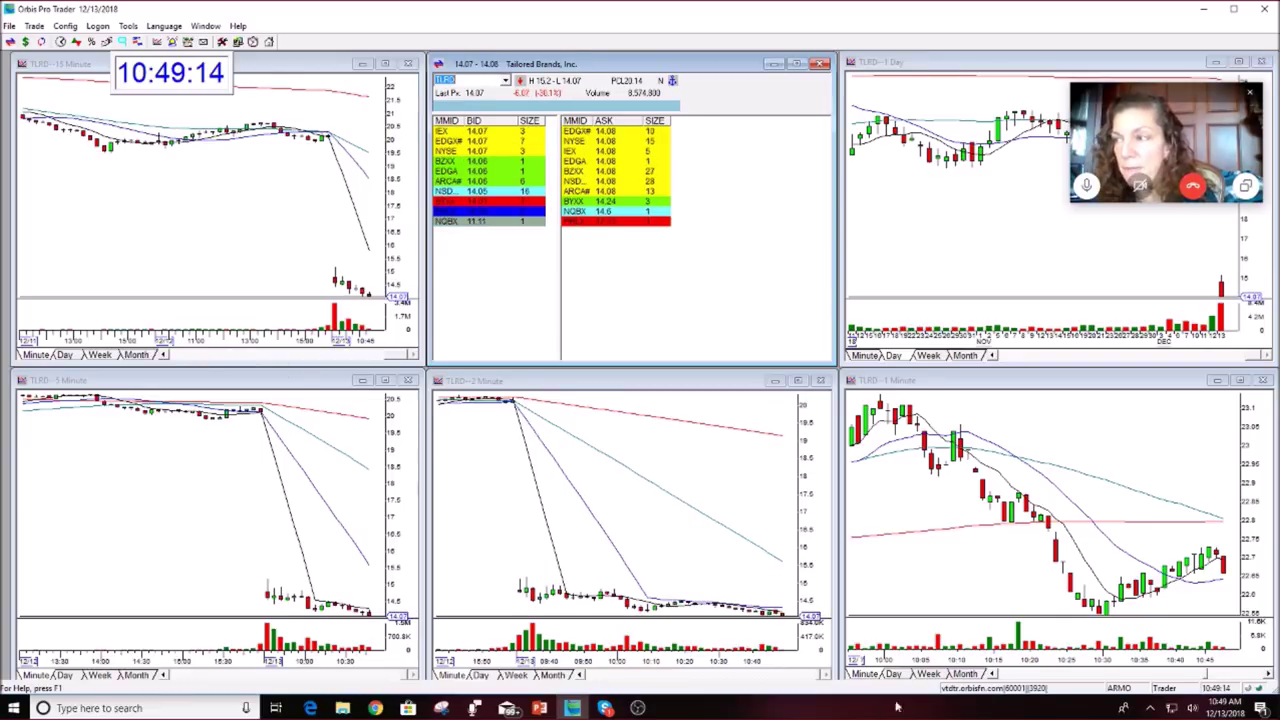
- Activate the bottom-right 1-minute TLRD chart so it refreshes with current data
left_click(1207, 678)
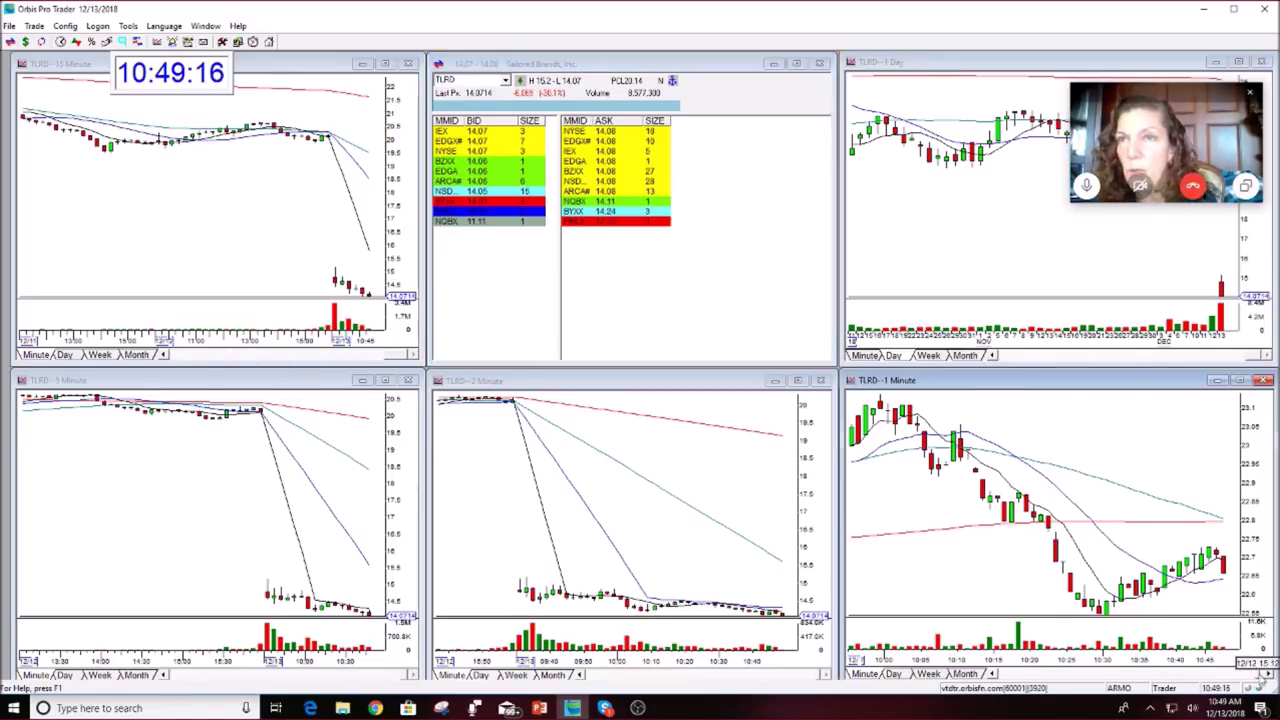